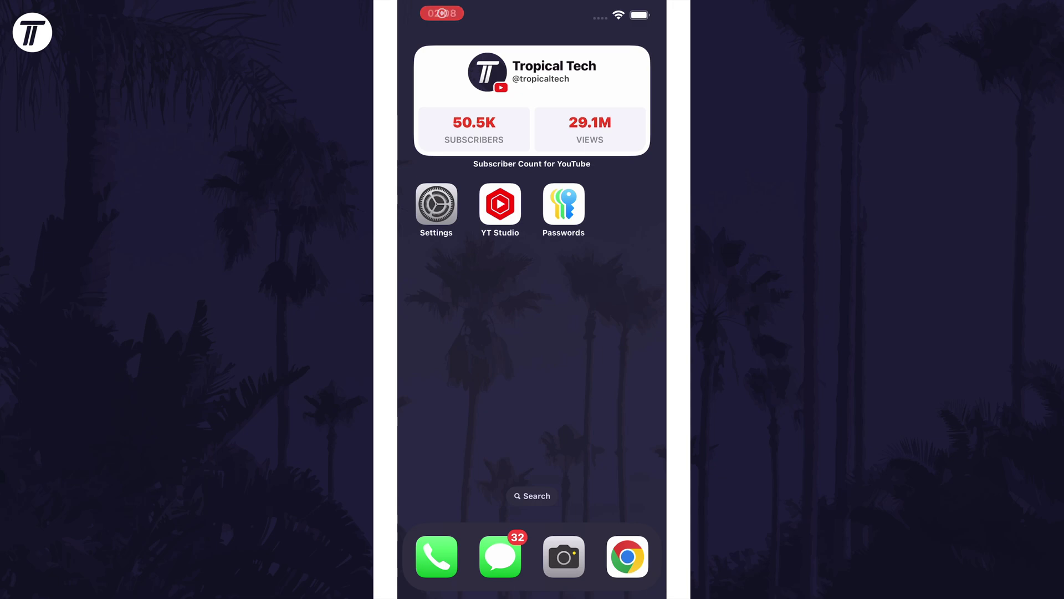
{"action": "left_click", "coordinate": [563, 203]}
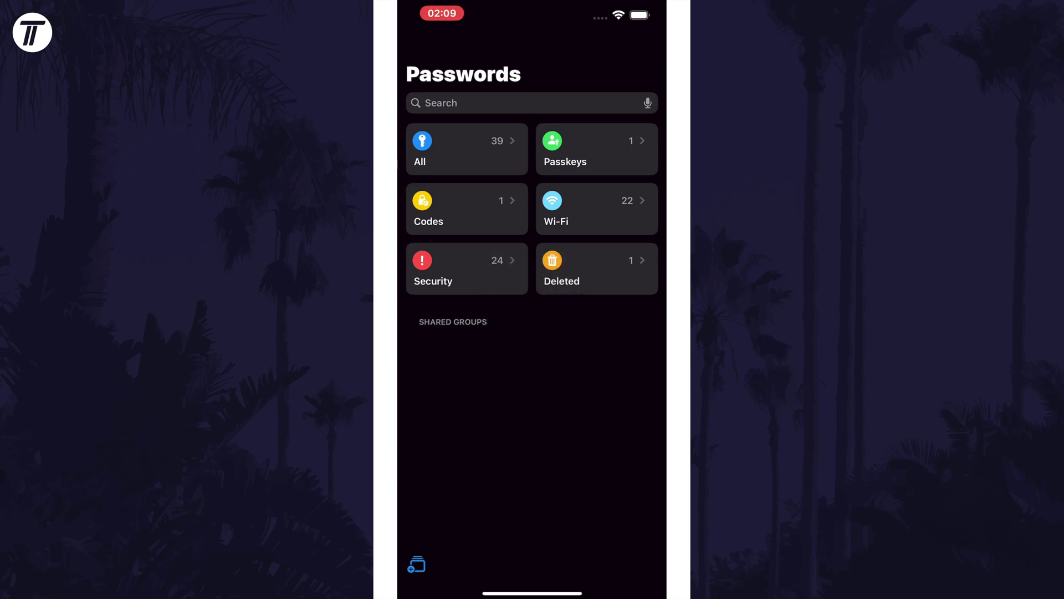
{"action": "left_click", "coordinate": [466, 150]}
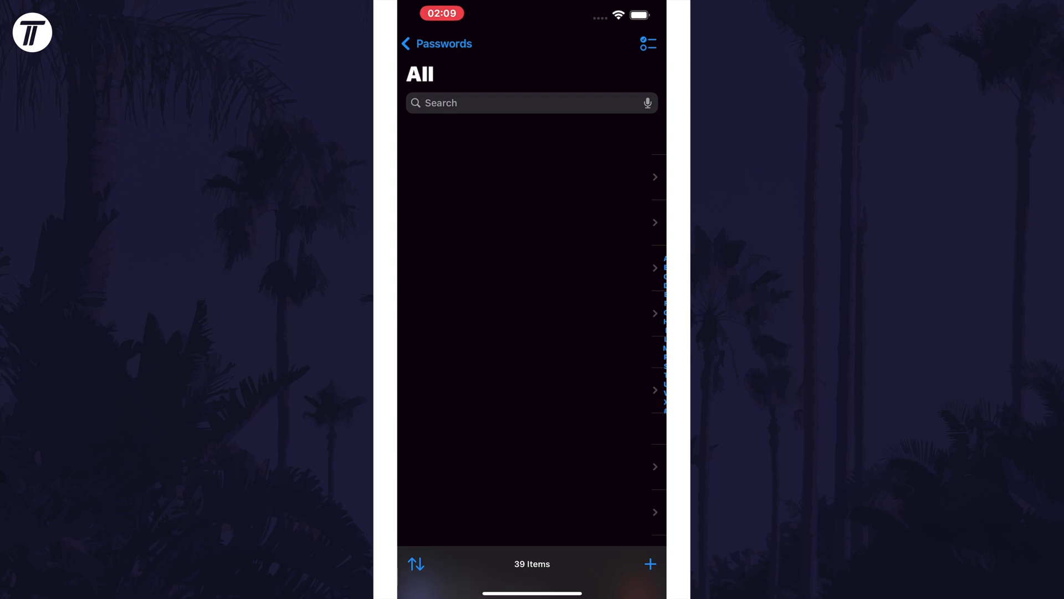
{"action": "left_click", "coordinate": [651, 564]}
{"action": "type", "text": "www"}
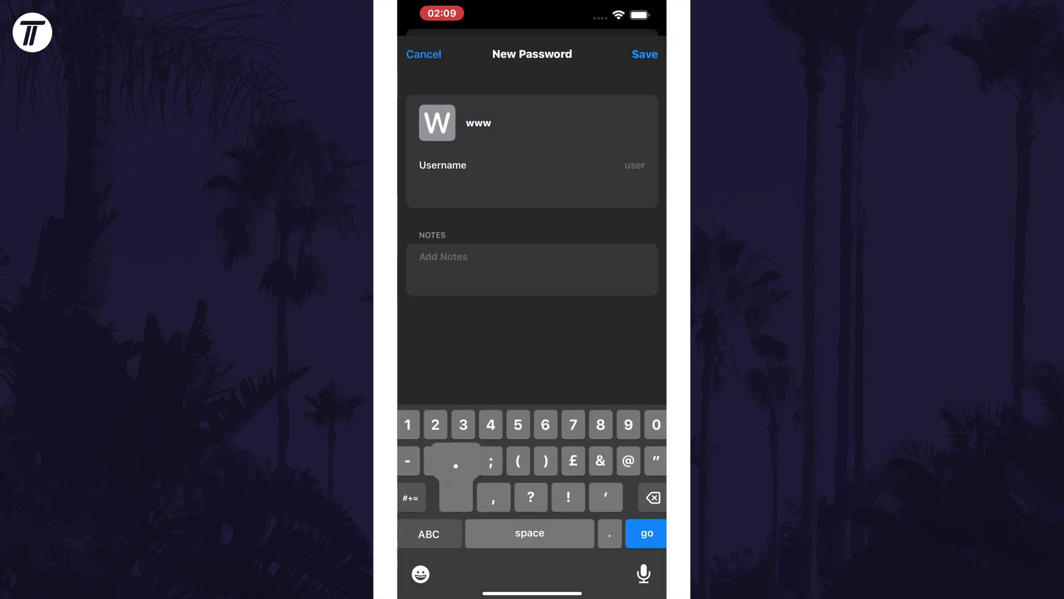
{"action": "type", "text": ".y"}
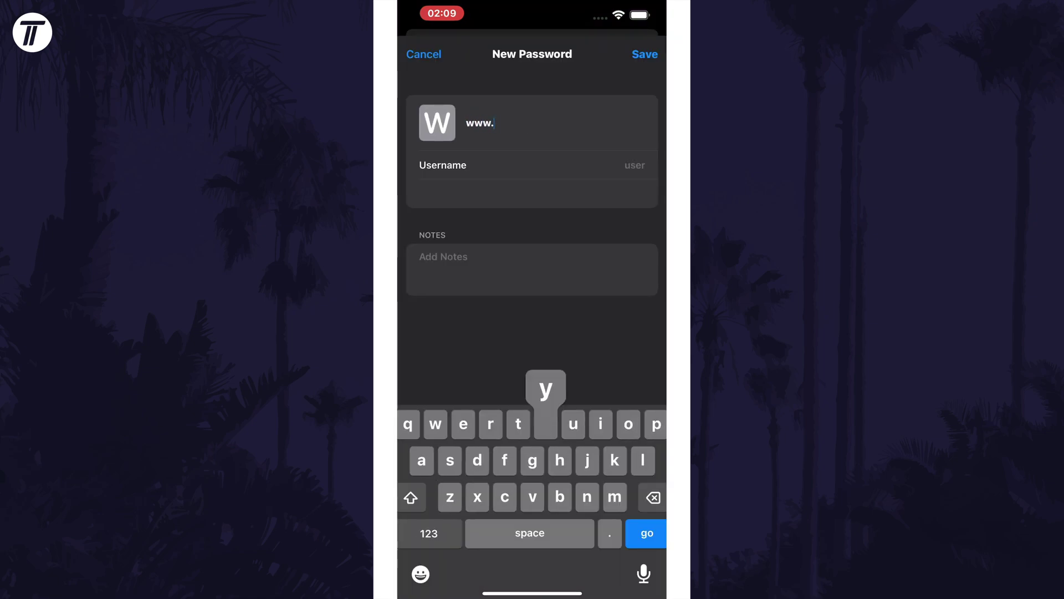
{"action": "type", "text": "outube."}
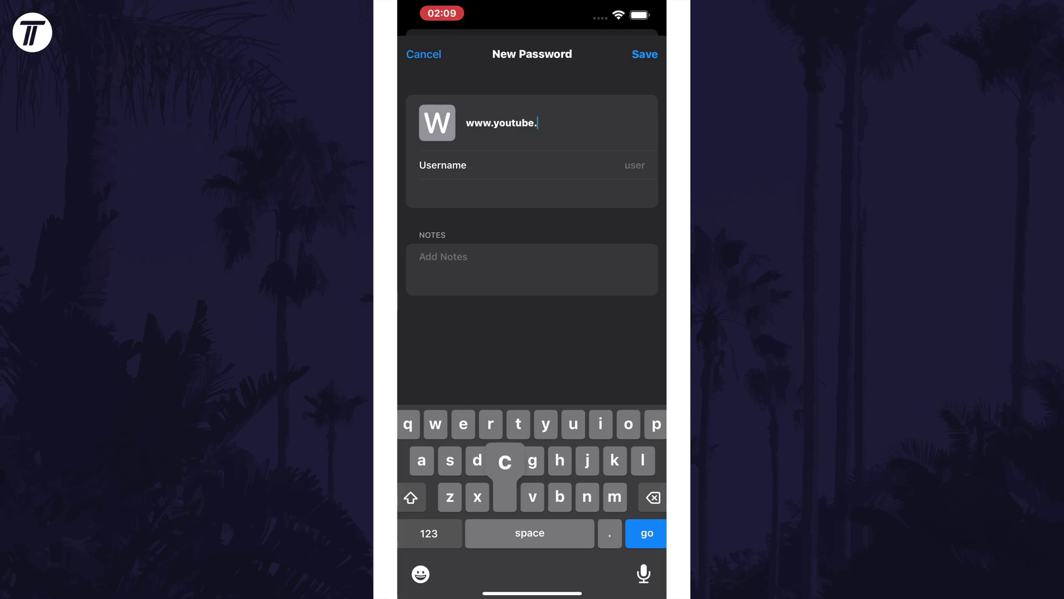
{"action": "type", "text": "com"}
{"action": "key", "text": "Return"}
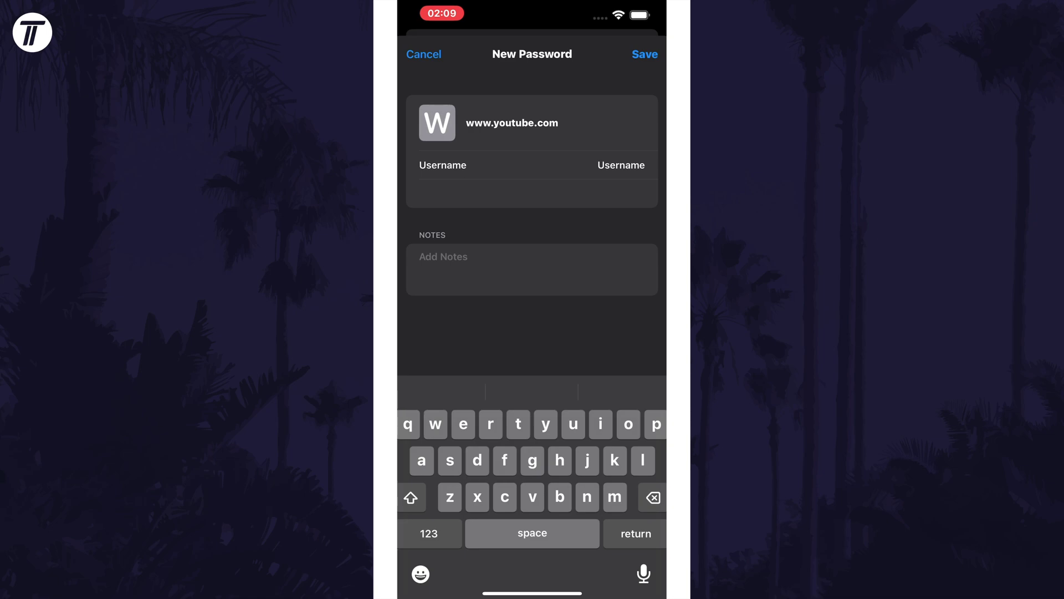
Save the YouTube password, reopen it in Edit mode, and choose Delete Password
{"action": "left_click", "coordinate": [645, 53]}
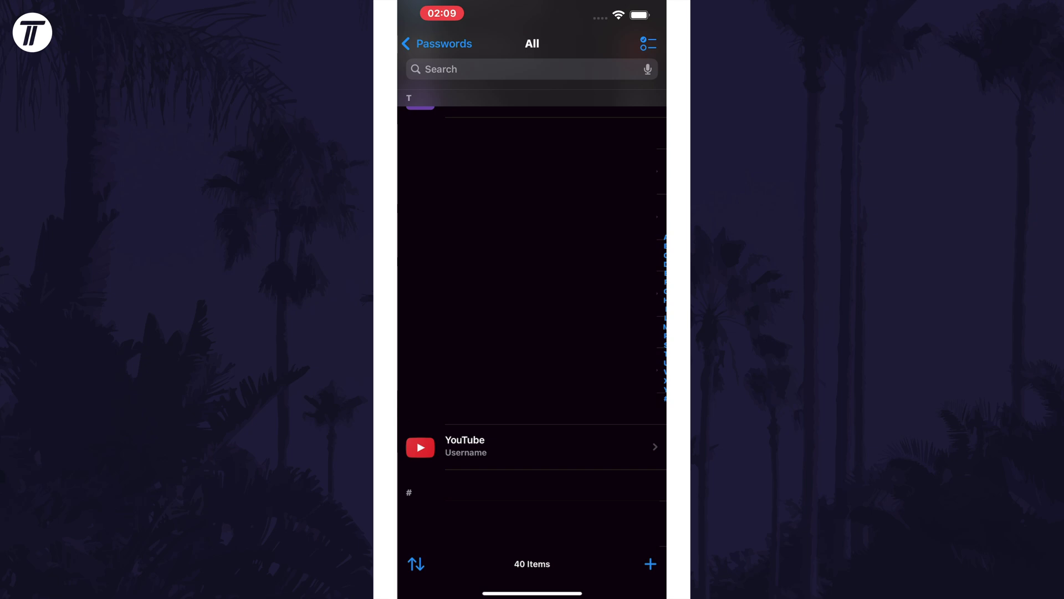
{"action": "left_click", "coordinate": [533, 447]}
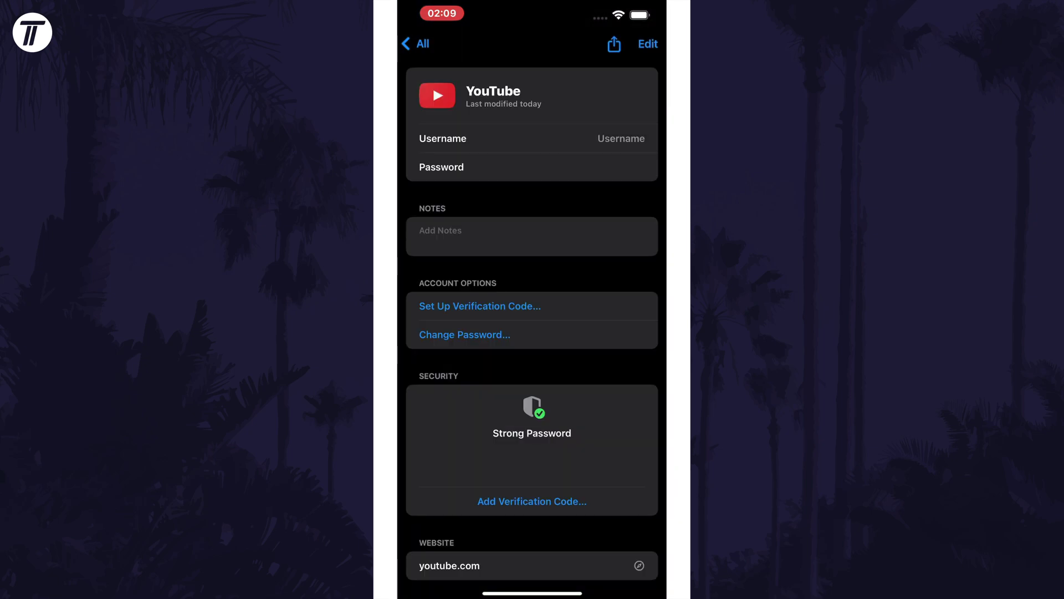
{"action": "left_click", "coordinate": [648, 43]}
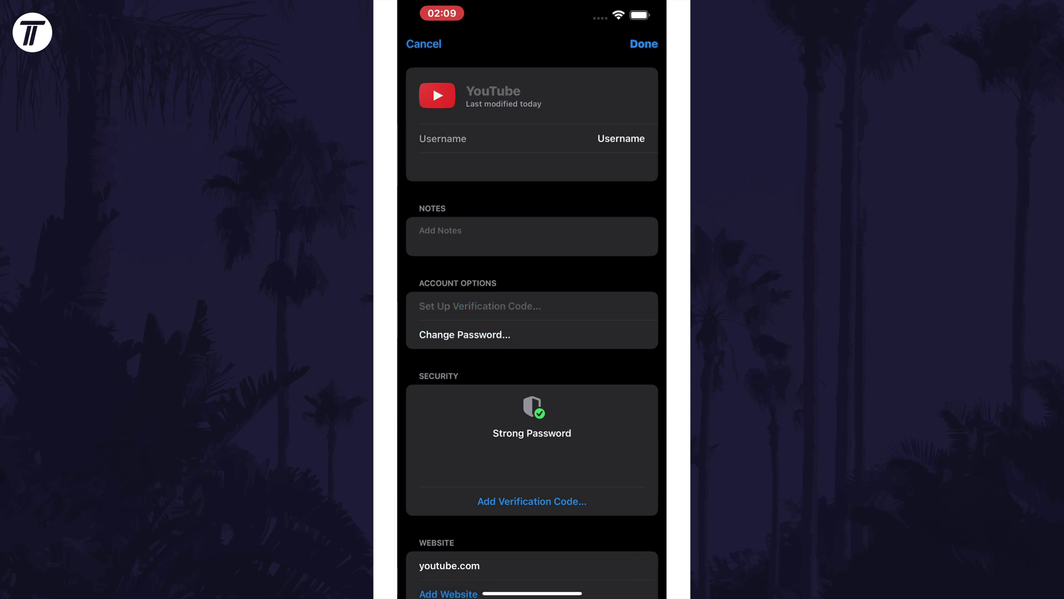
{"action": "scroll", "coordinate": [532, 333], "scroll_direction": "down", "scroll_amount": 2}
{"action": "left_click", "coordinate": [533, 551]}
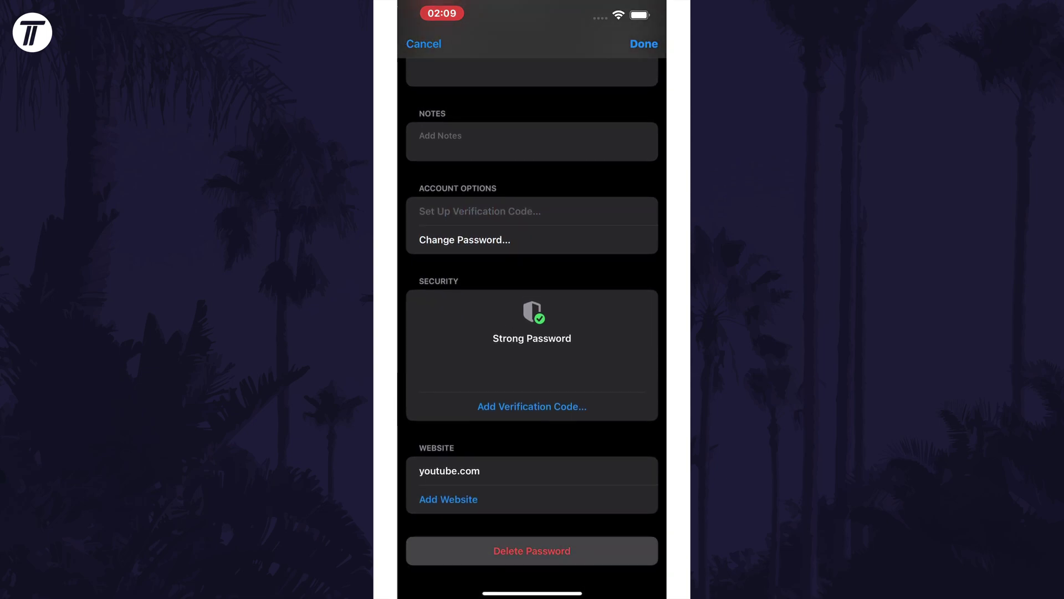